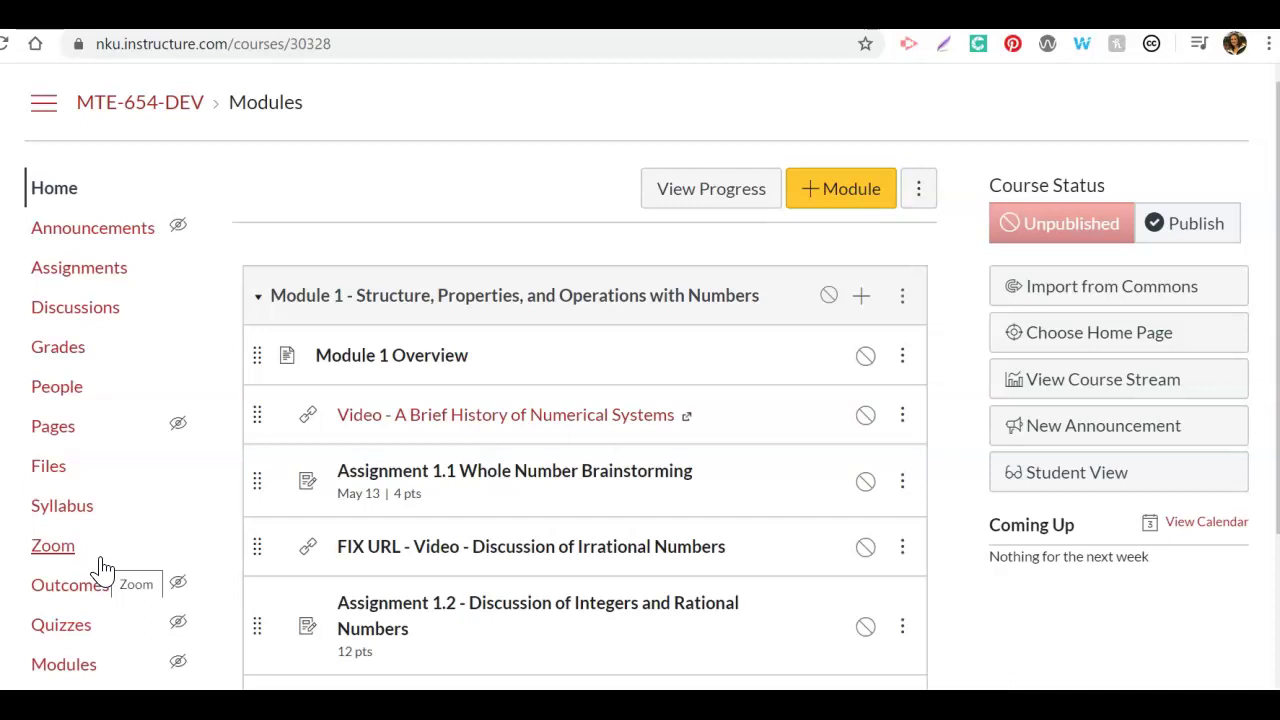
Open the course's Zoom tool and authorize Zoom LTI Pro to access the account.
click(104, 550)
click(98, 558)
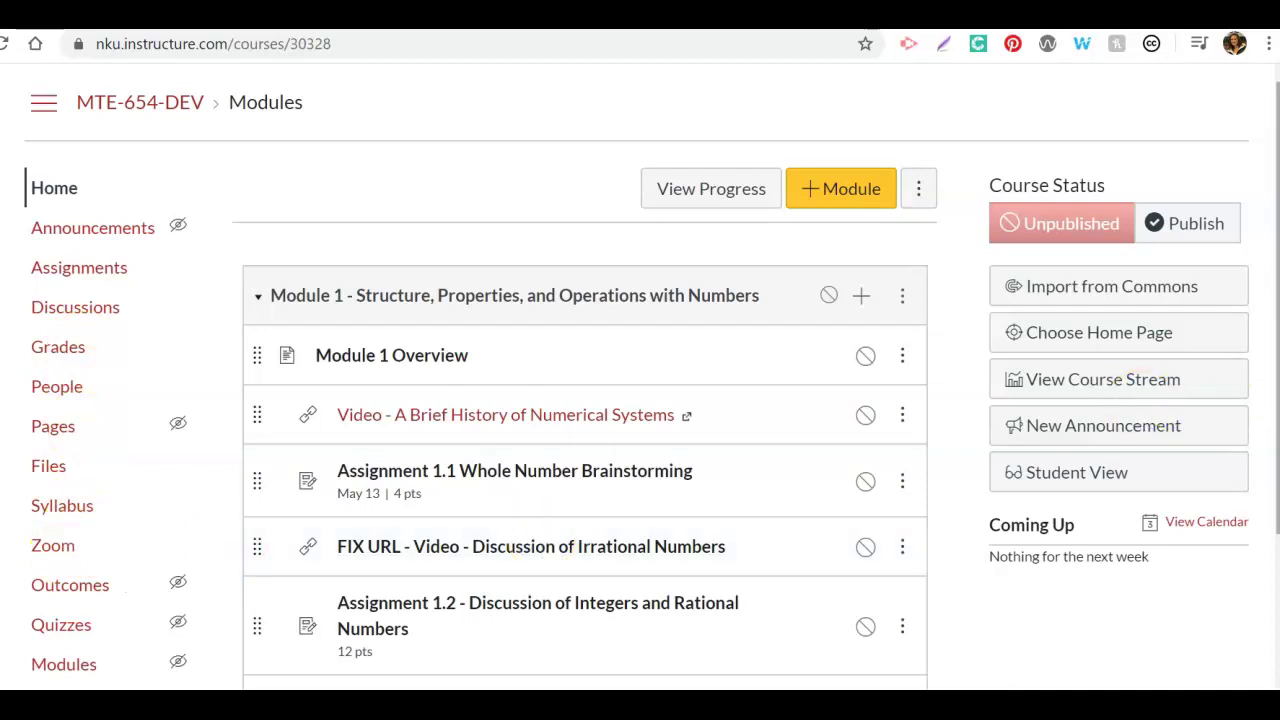
scroll(640, 400, down, 3)
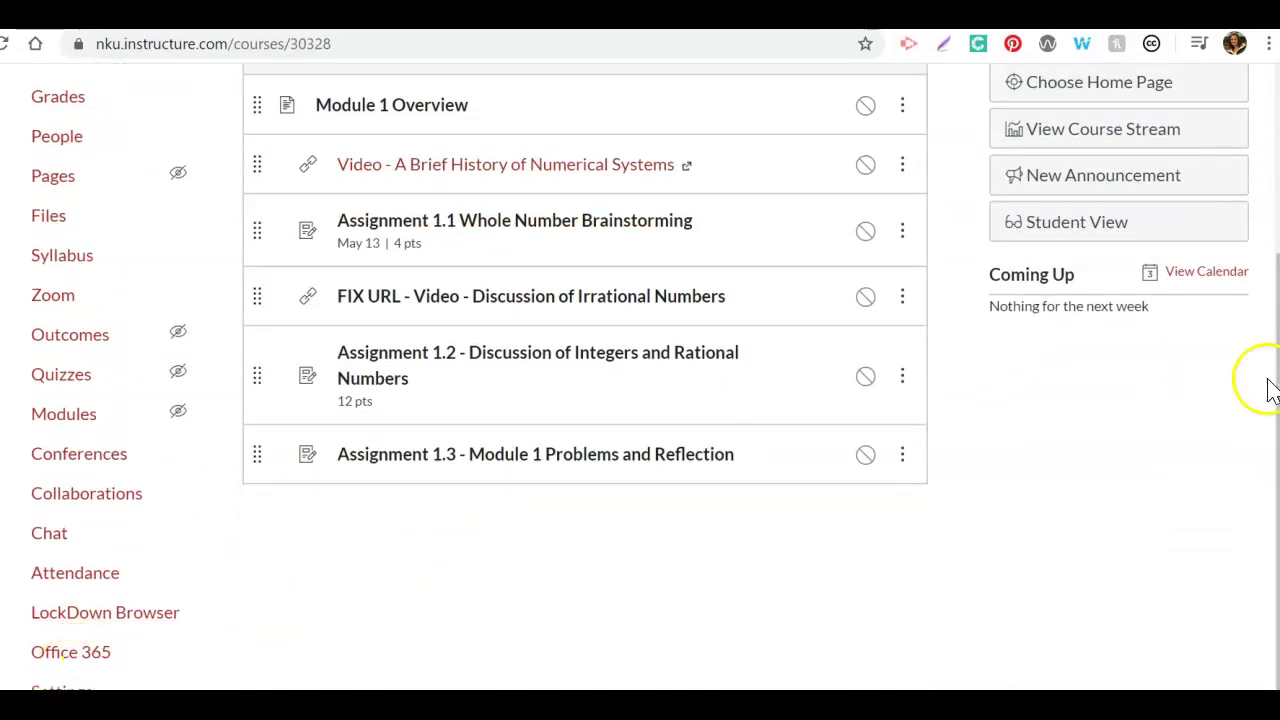
drag(1270, 390, 1258, 248)
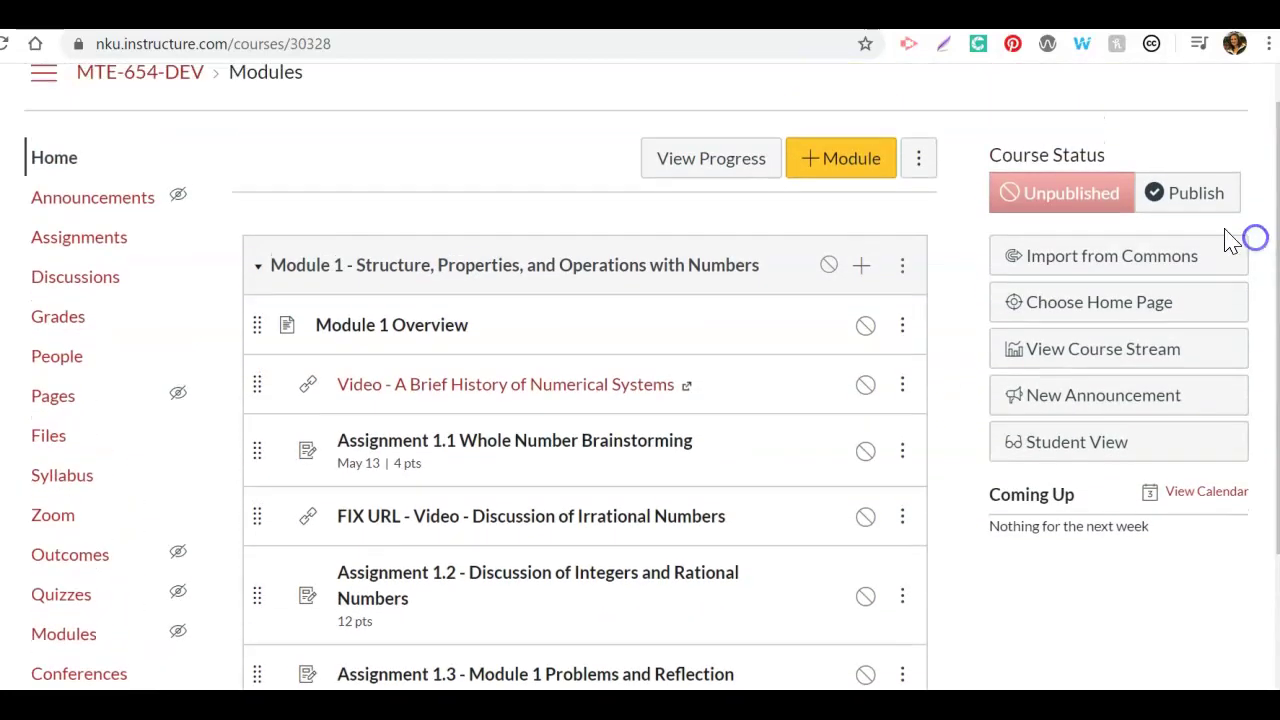
click(53, 516)
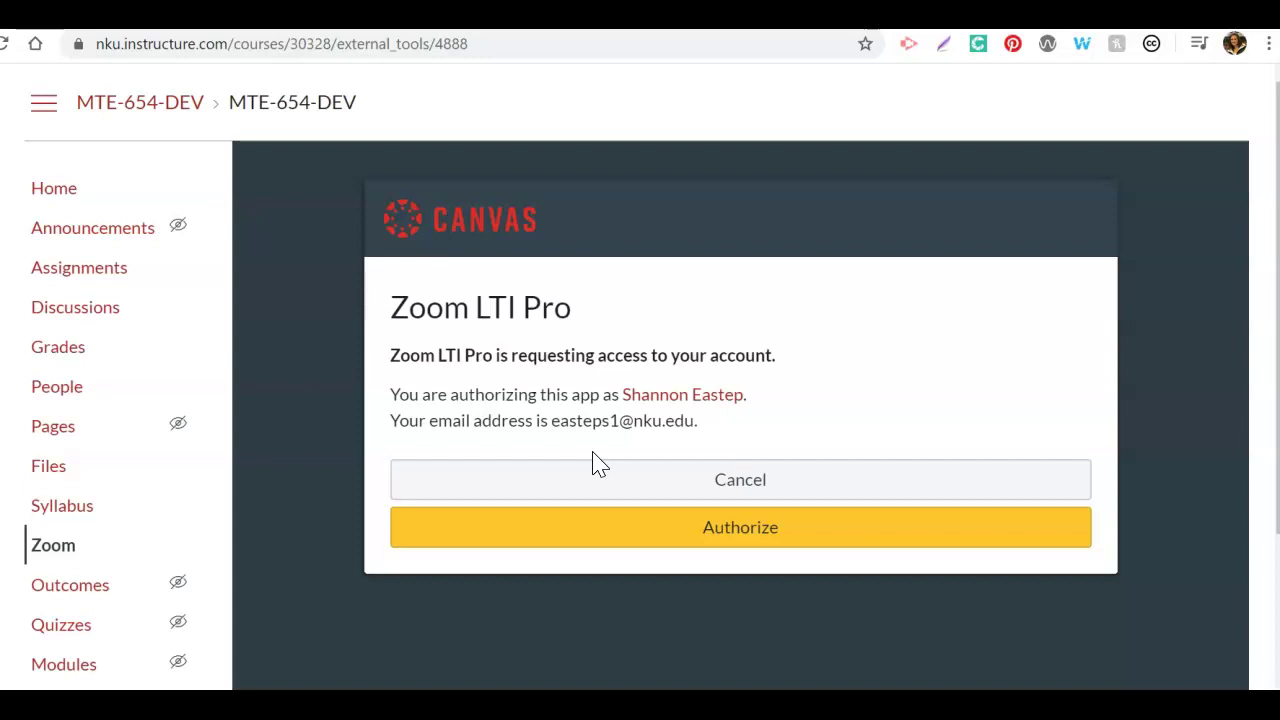
click(724, 549)
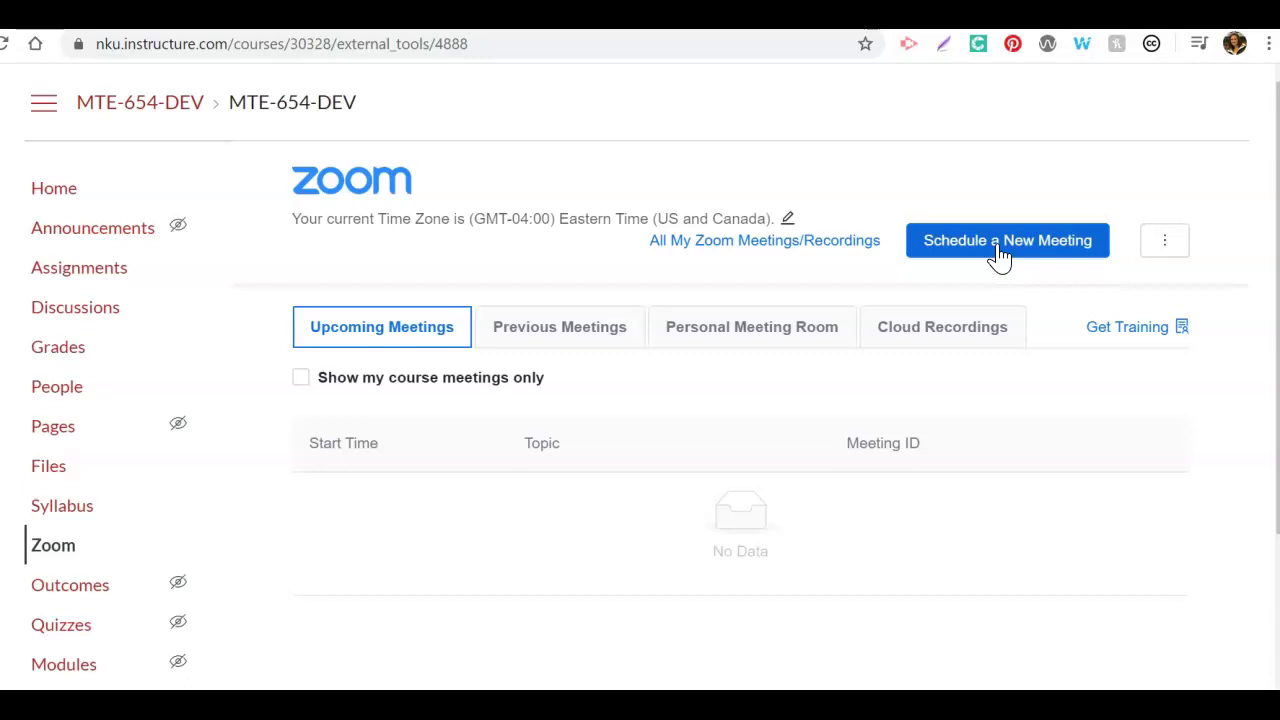
Start a new meeting titled Virtual Office Hours with the description "I will be available to meet with you to answer any questions you have for this week's content.".
click(972, 340)
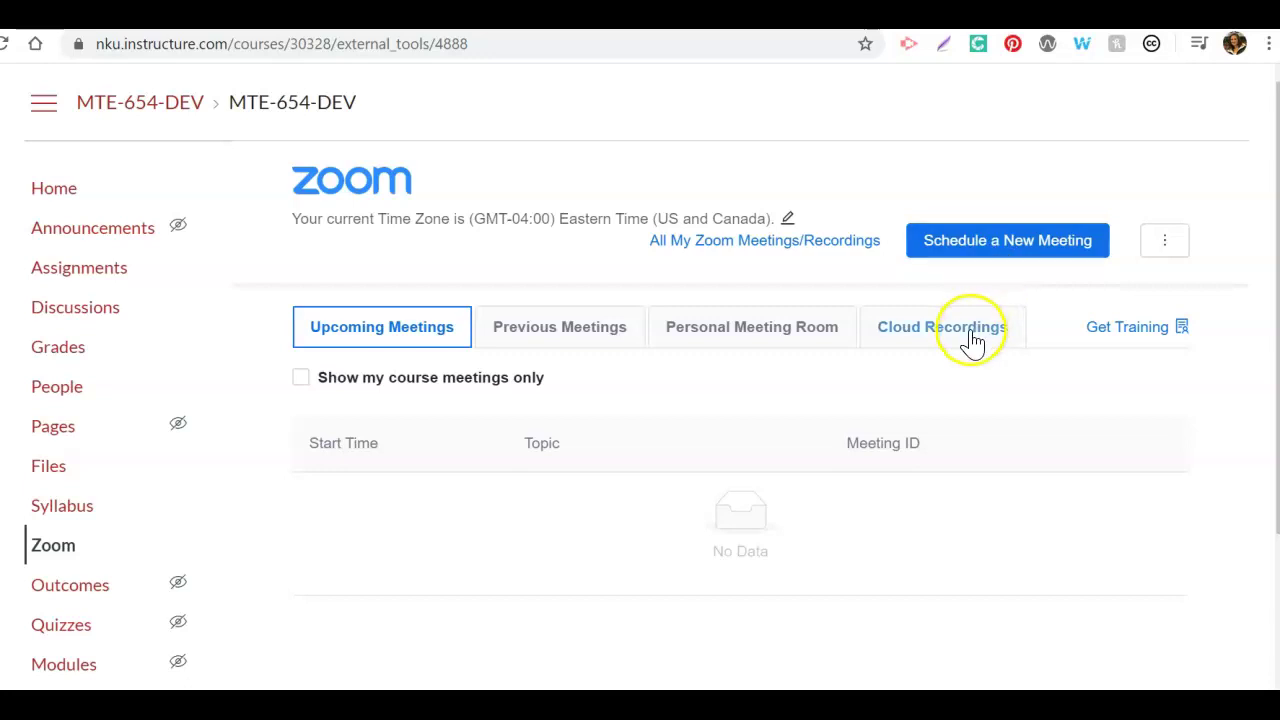
click(969, 343)
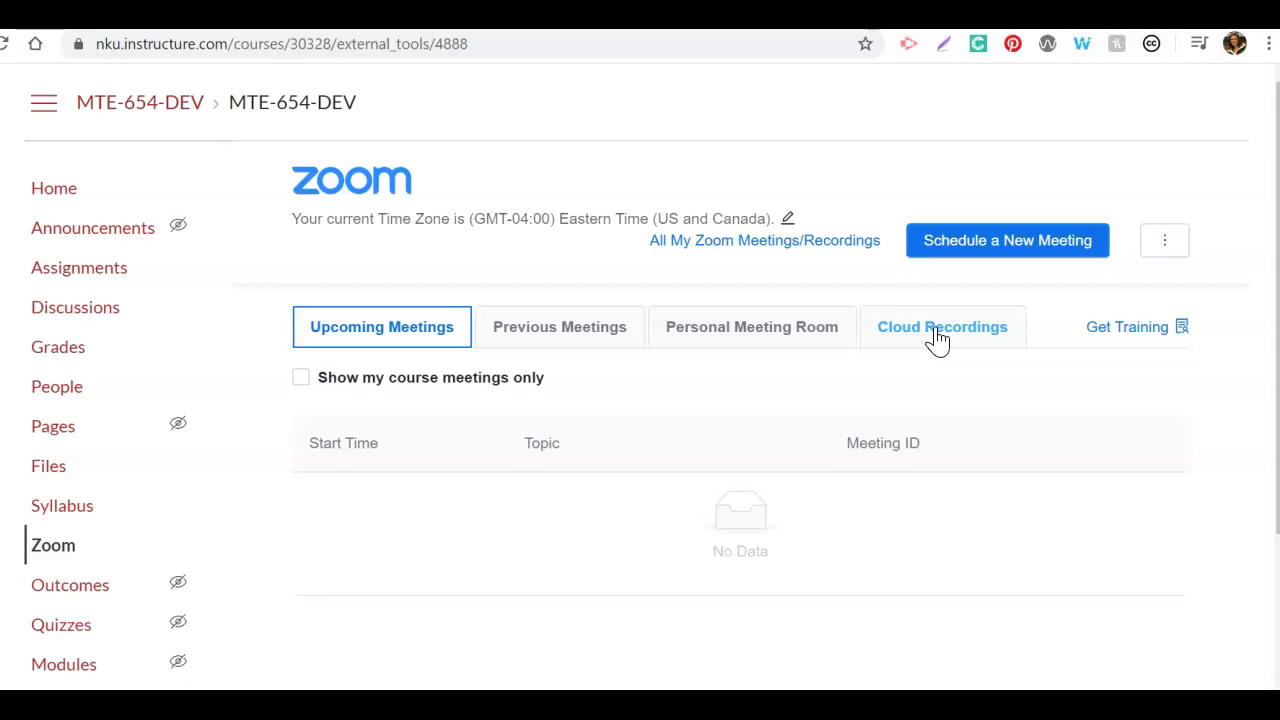
click(988, 258)
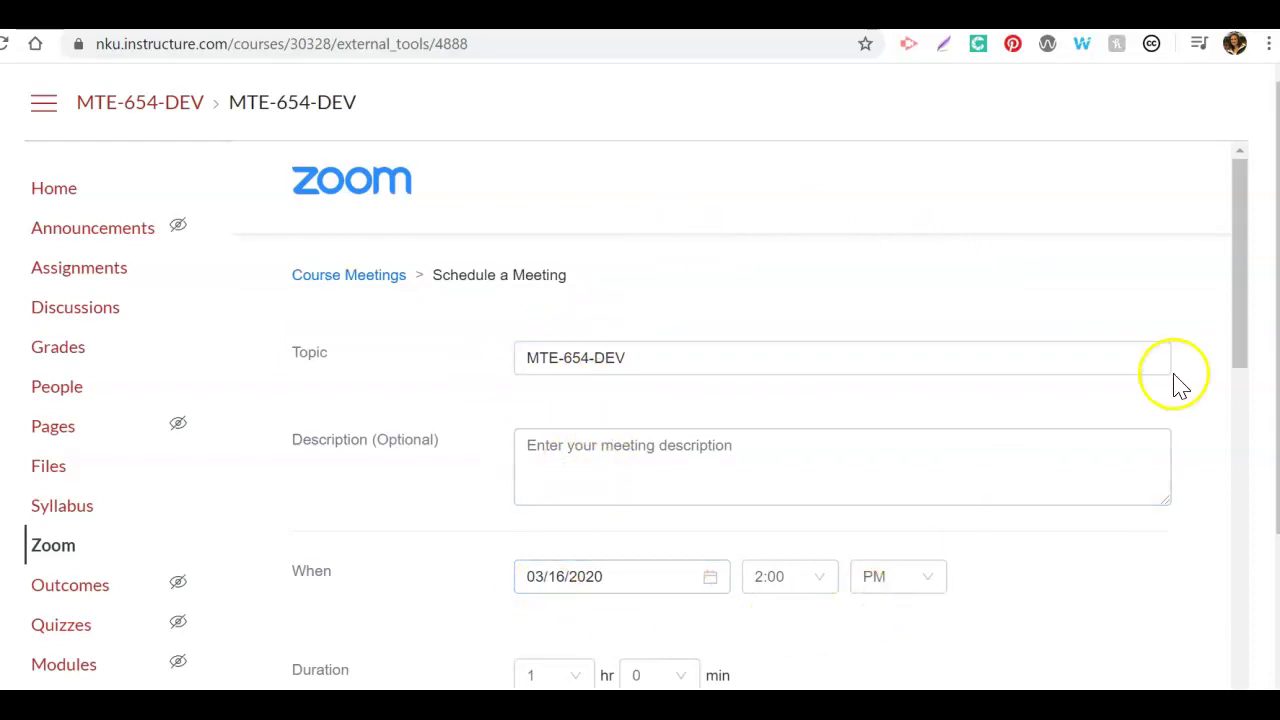
drag(1240, 300, 1260, 408)
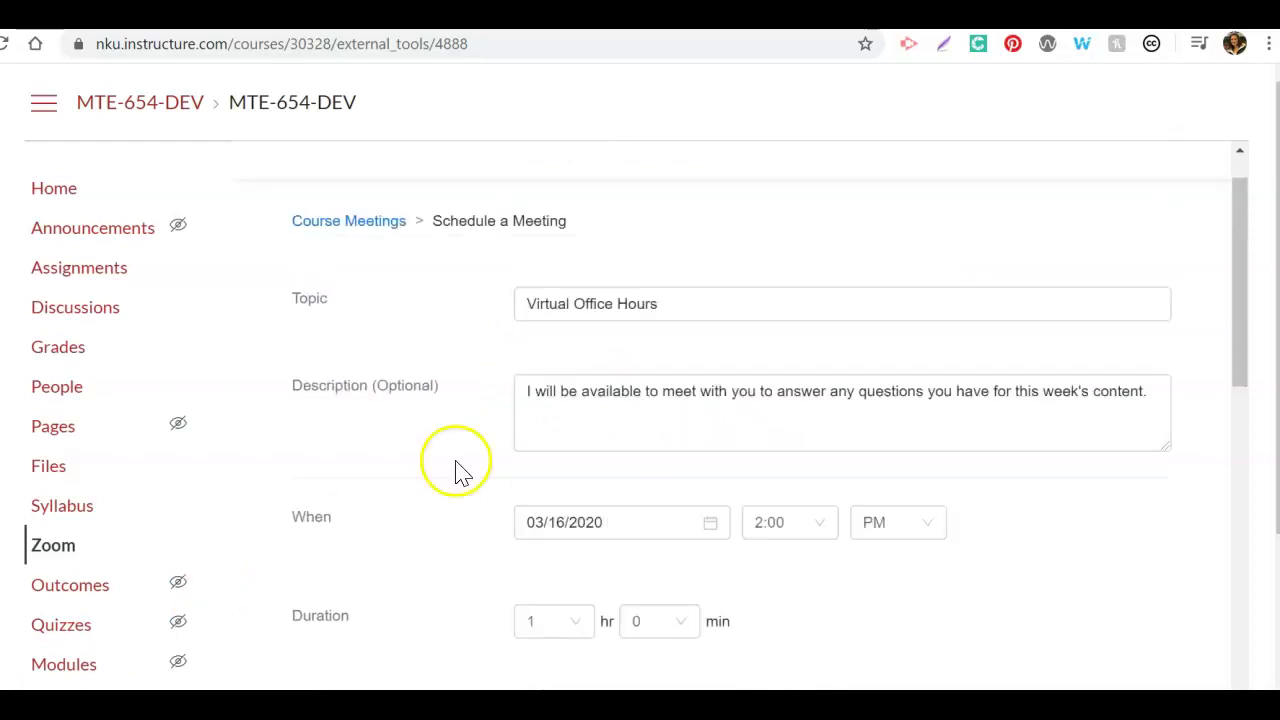
click(540, 417)
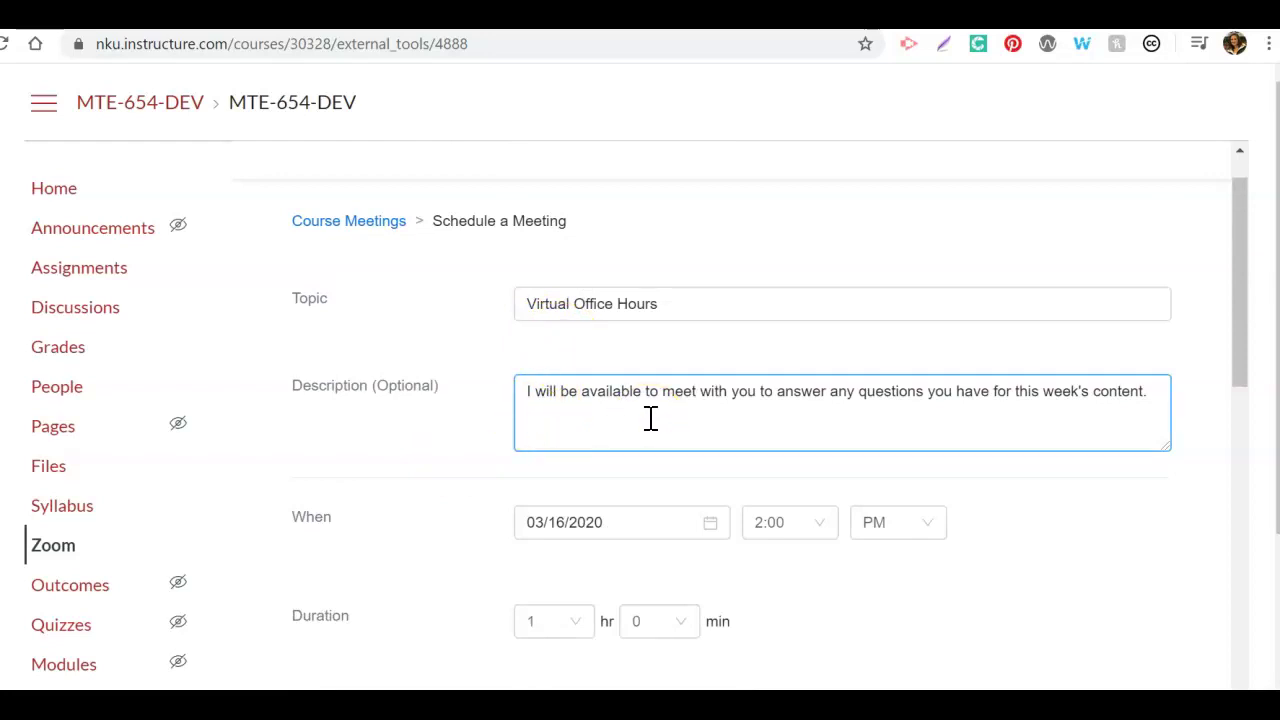
click(1228, 343)
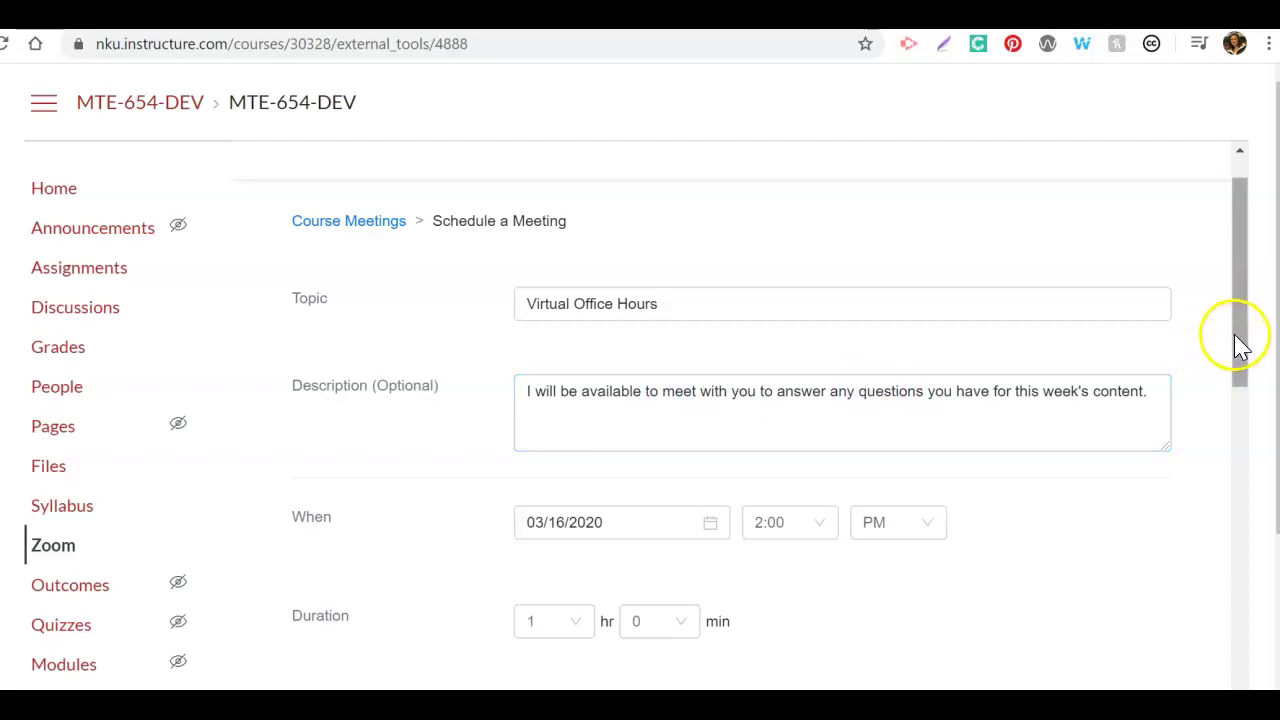
drag(1237, 338, 1247, 378)
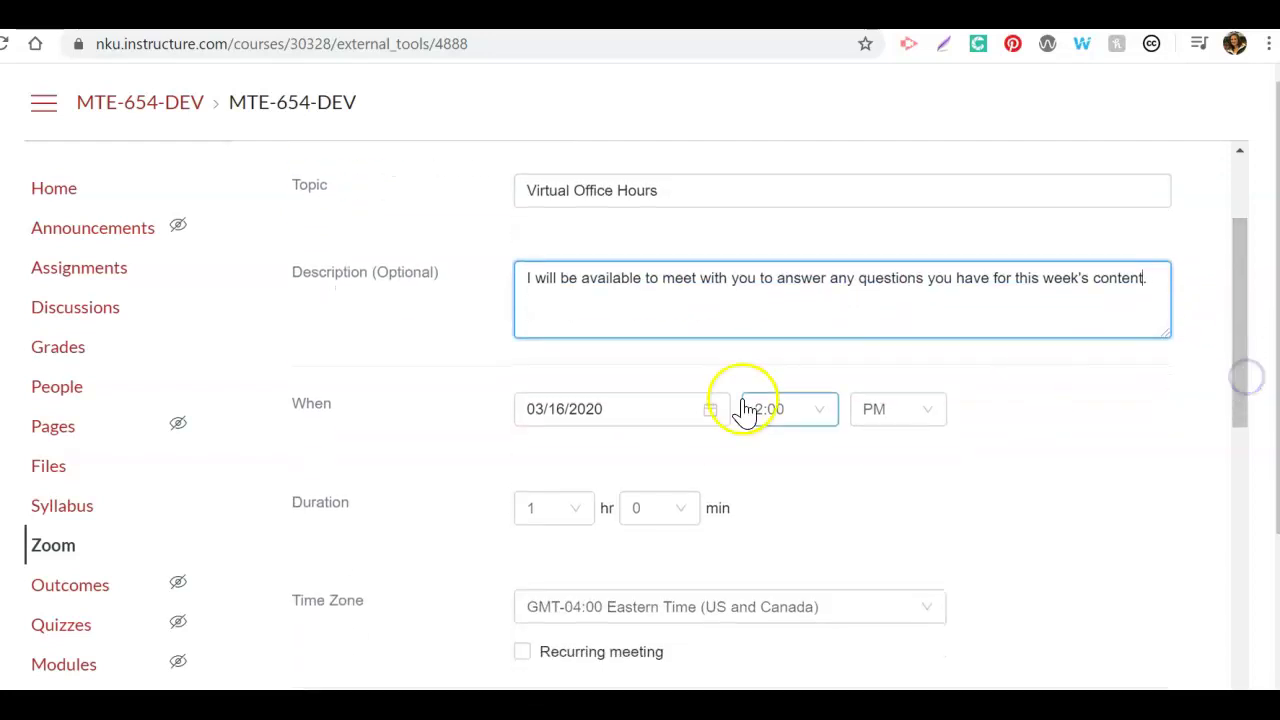
Set the host video to on for the meeting and save the scheduled meeting.
drag(1245, 345, 1274, 523)
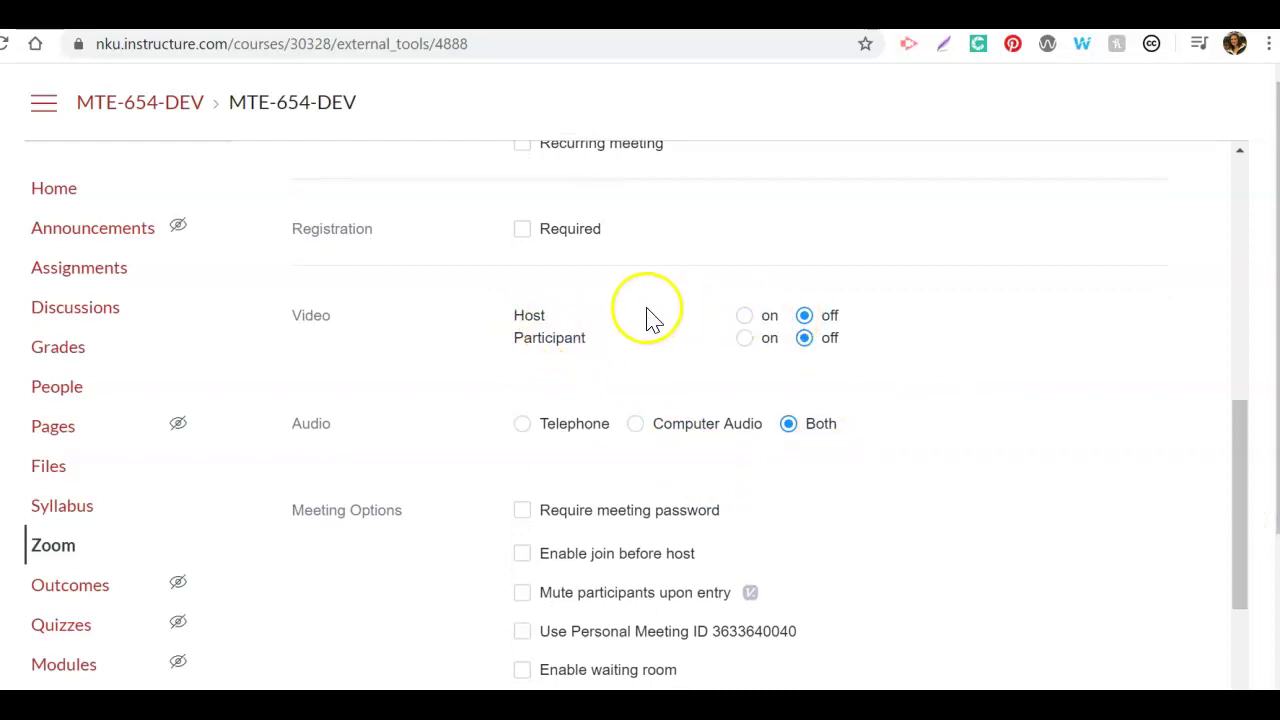
click(745, 316)
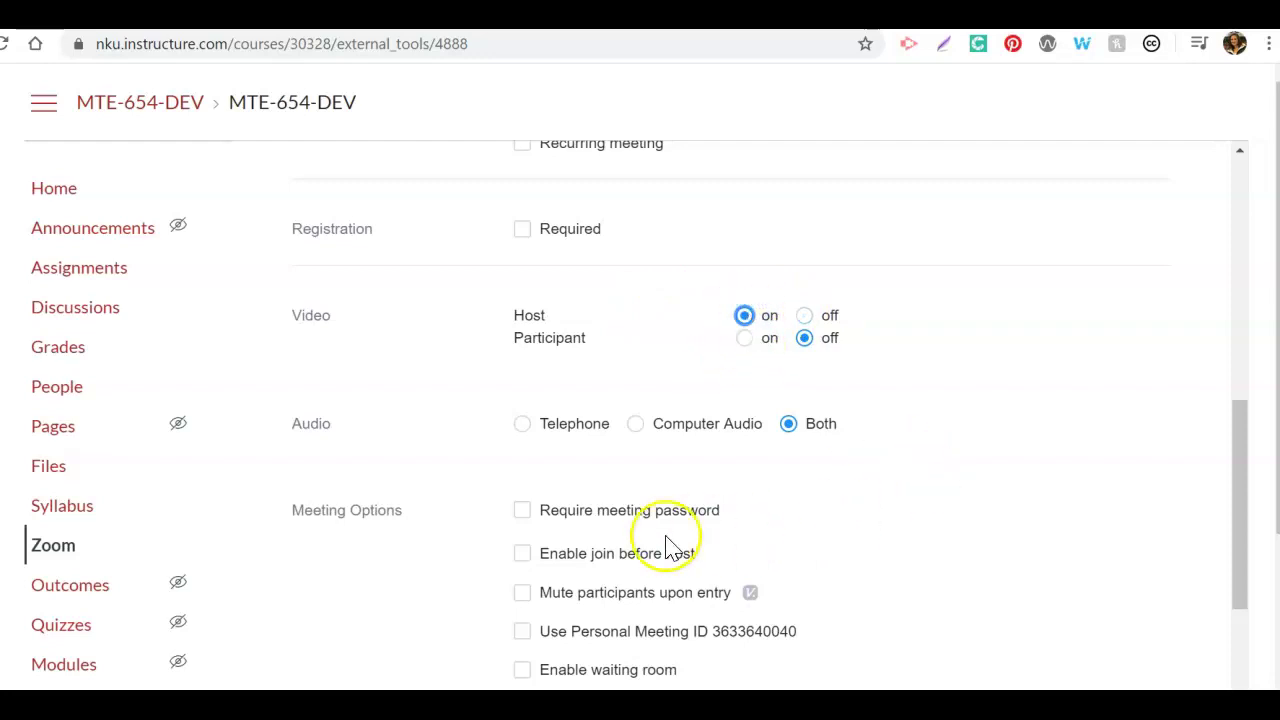
drag(1250, 487, 1263, 583)
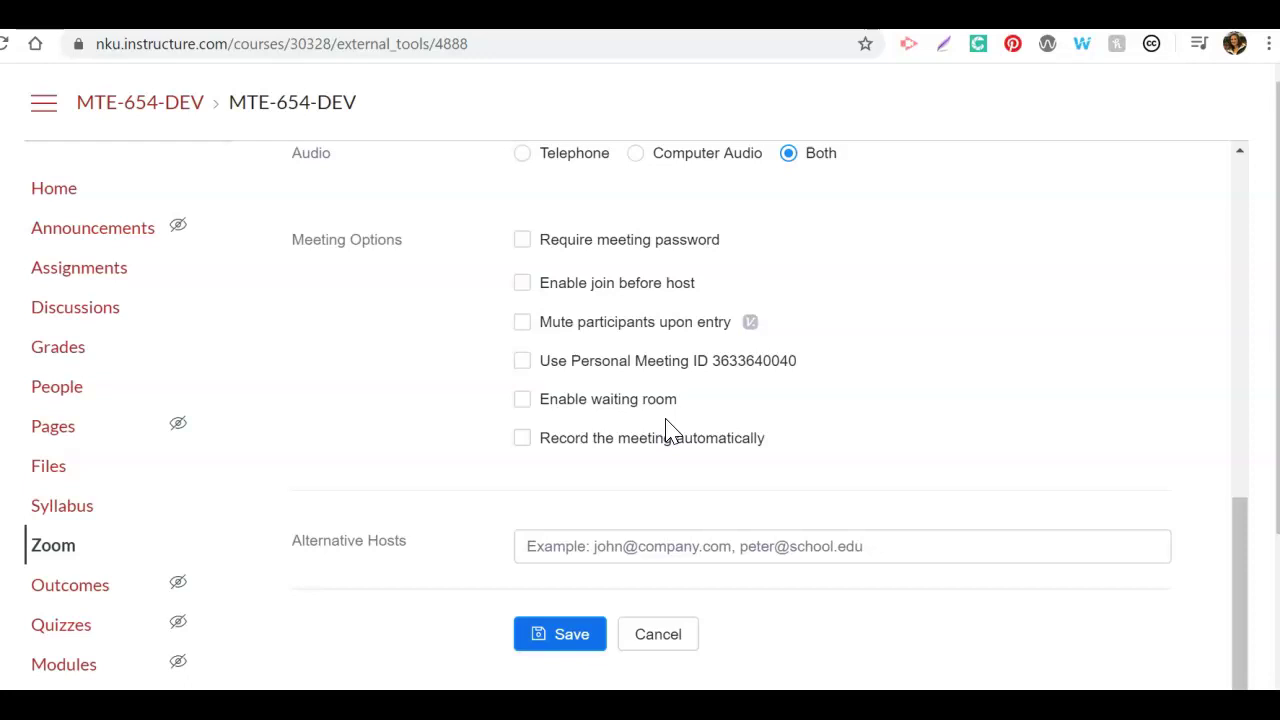
click(521, 443)
click(522, 450)
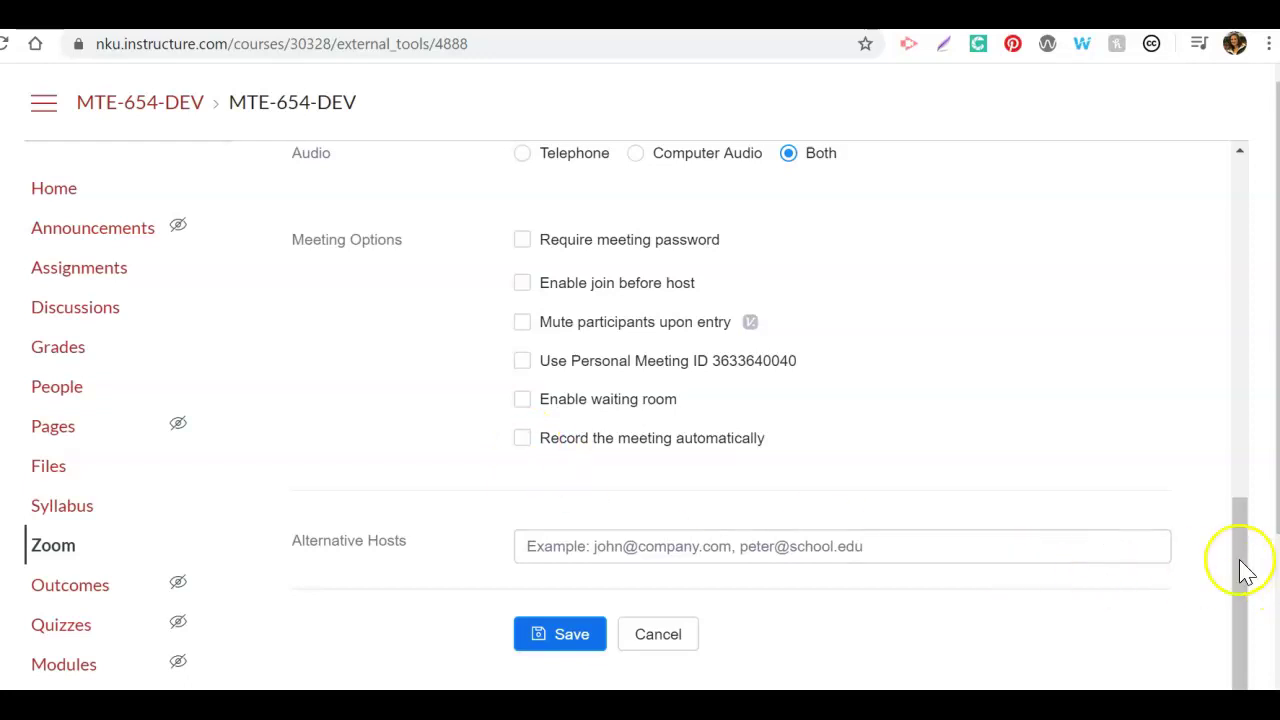
click(560, 634)
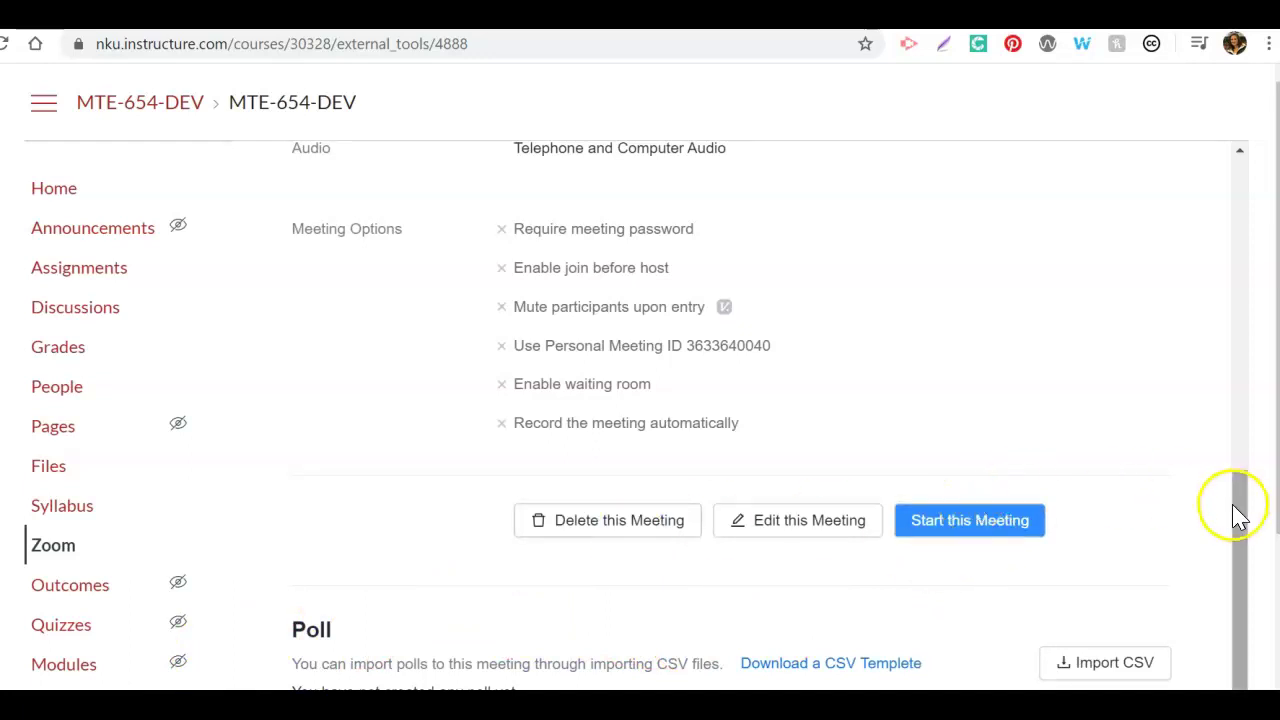
Return to the course's upcoming Zoom meetings and open the Virtual Office Hours details to examine the join URL and invitation options.
drag(1245, 523, 1237, 489)
click(58, 560)
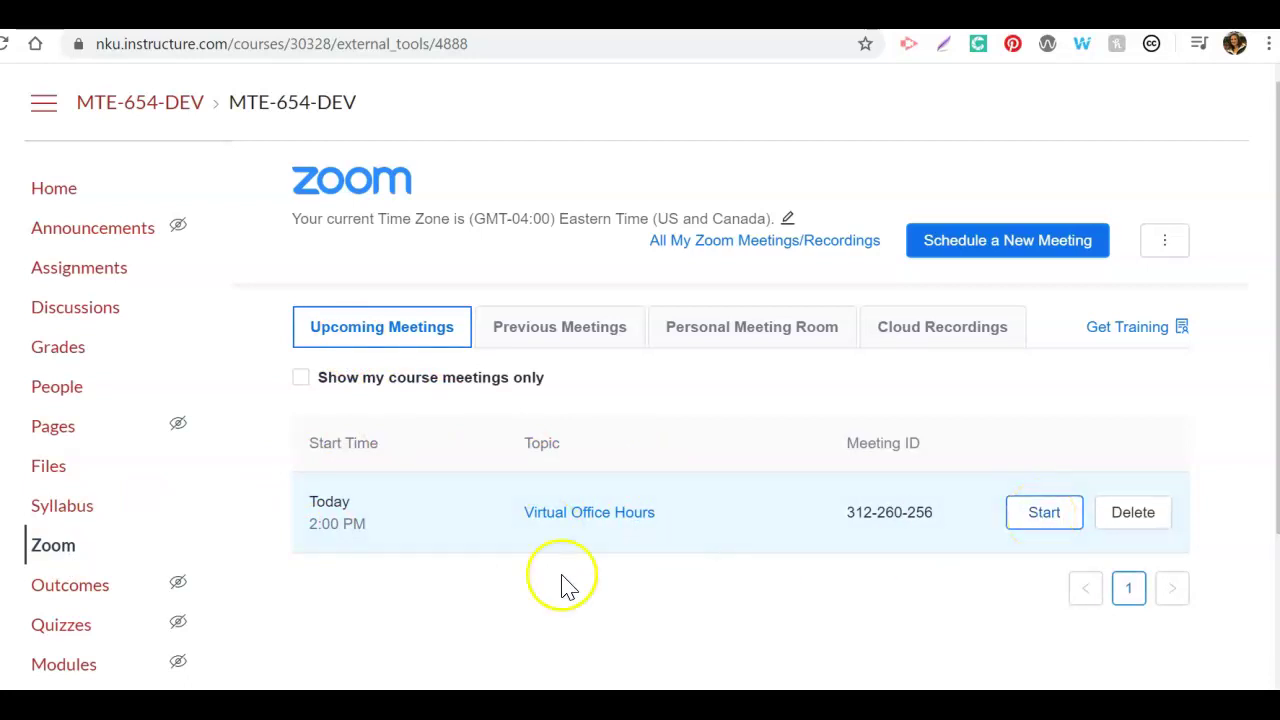
click(573, 522)
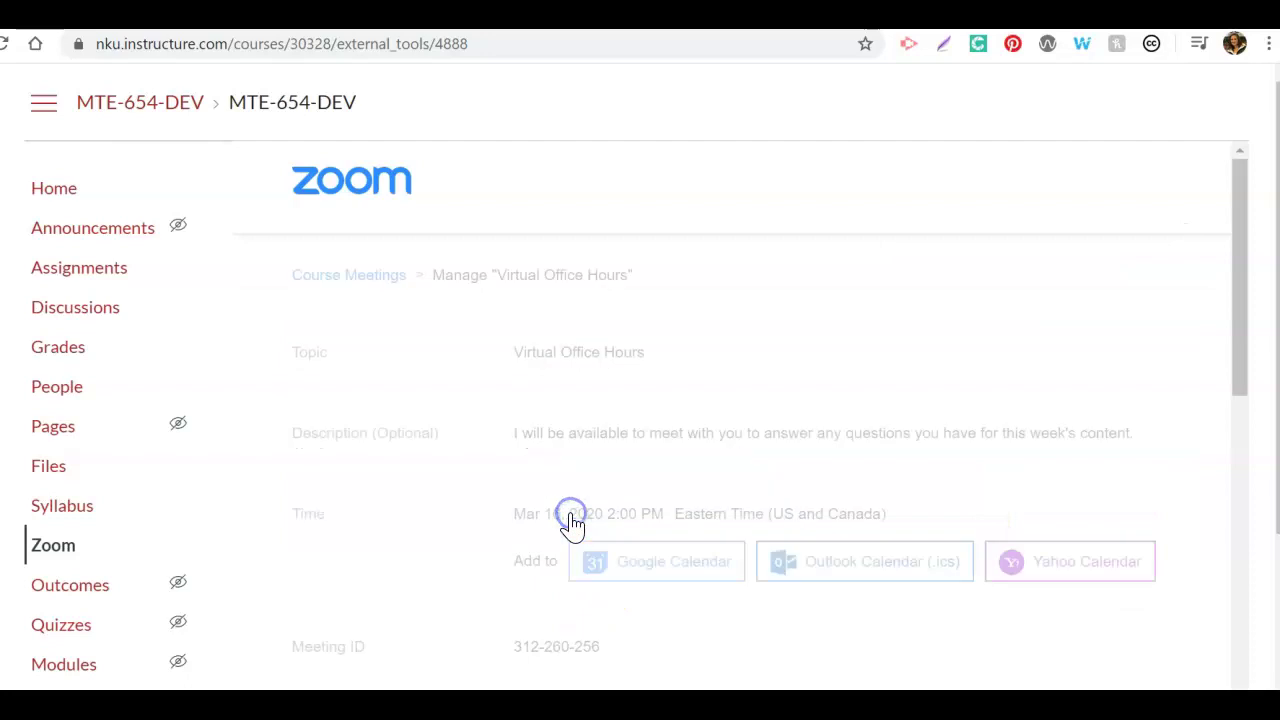
drag(1243, 271, 1271, 400)
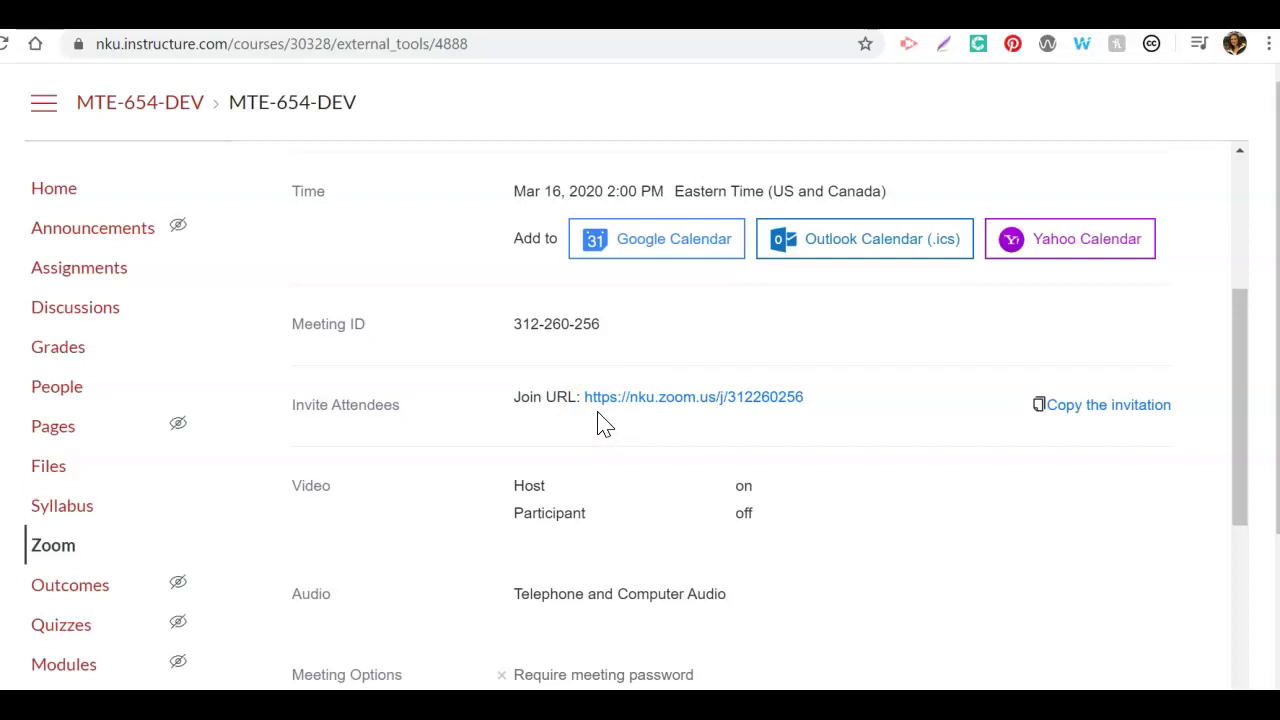
Open the meeting invitation for Virtual Office Hours, copy its text and close the invitation window.
click(66, 566)
click(1099, 408)
drag(1247, 316, 1257, 409)
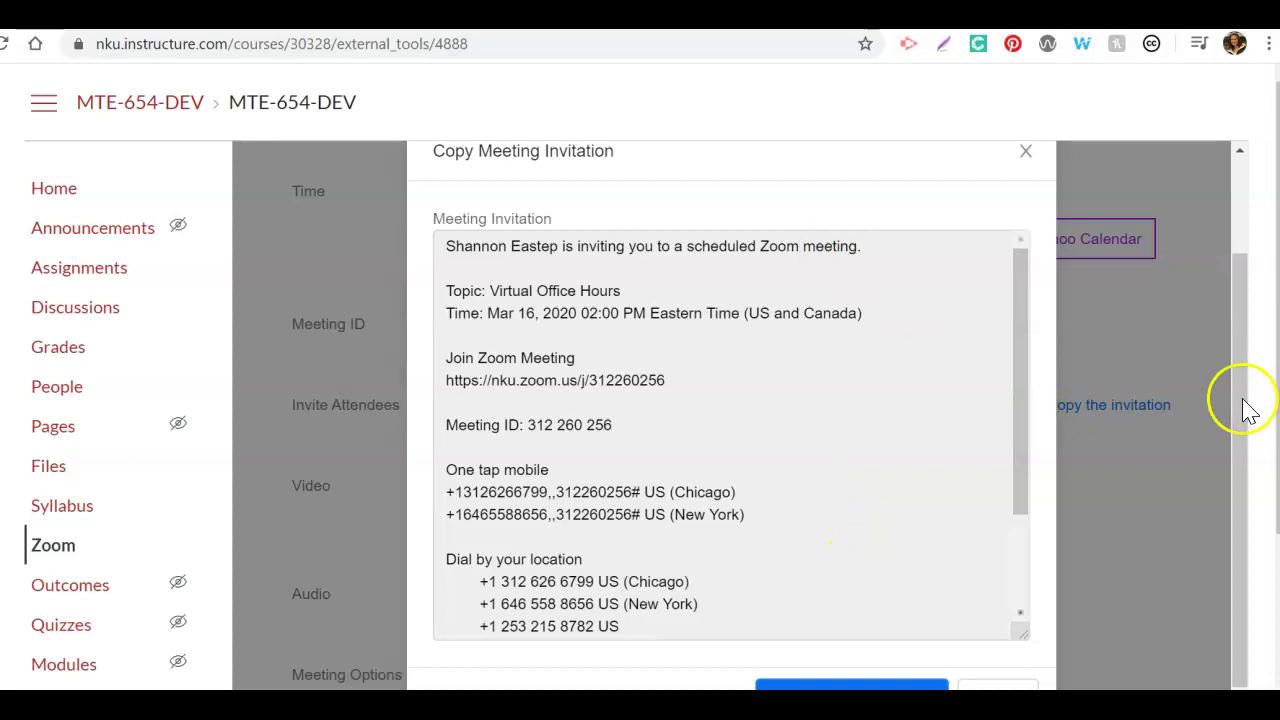
drag(1034, 457, 1029, 471)
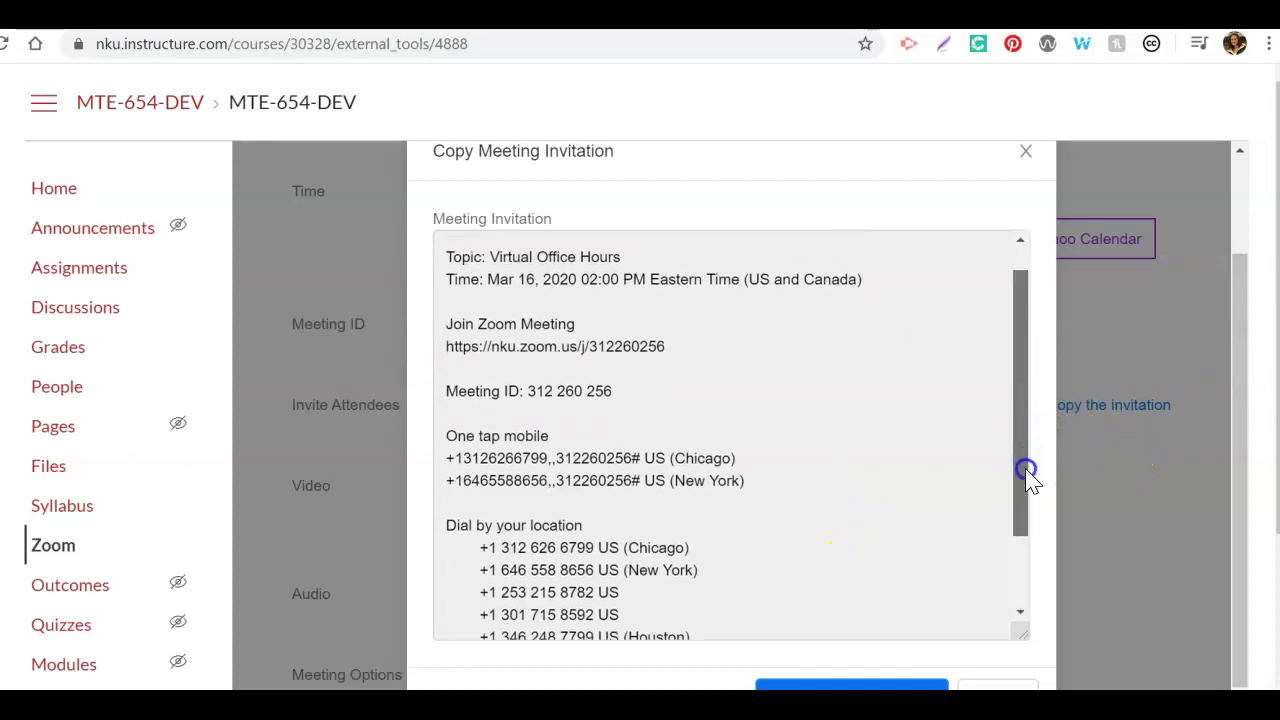
drag(1240, 522, 1240, 562)
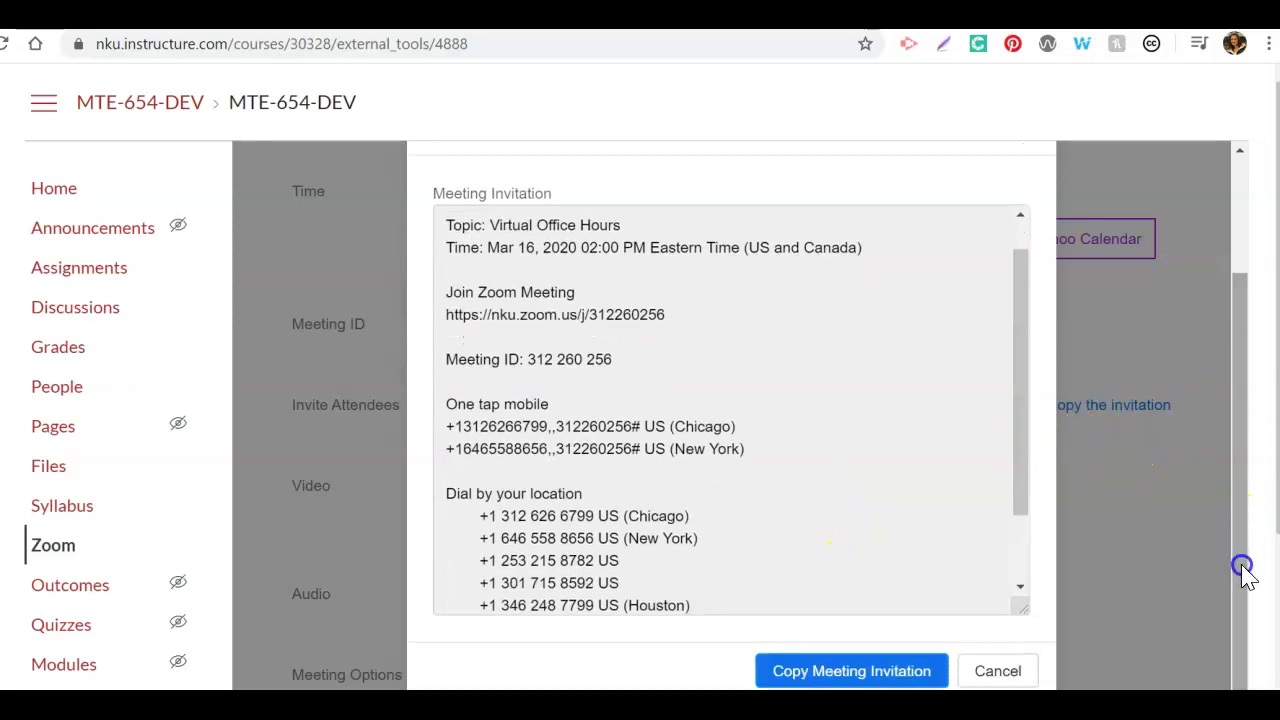
click(872, 671)
click(995, 671)
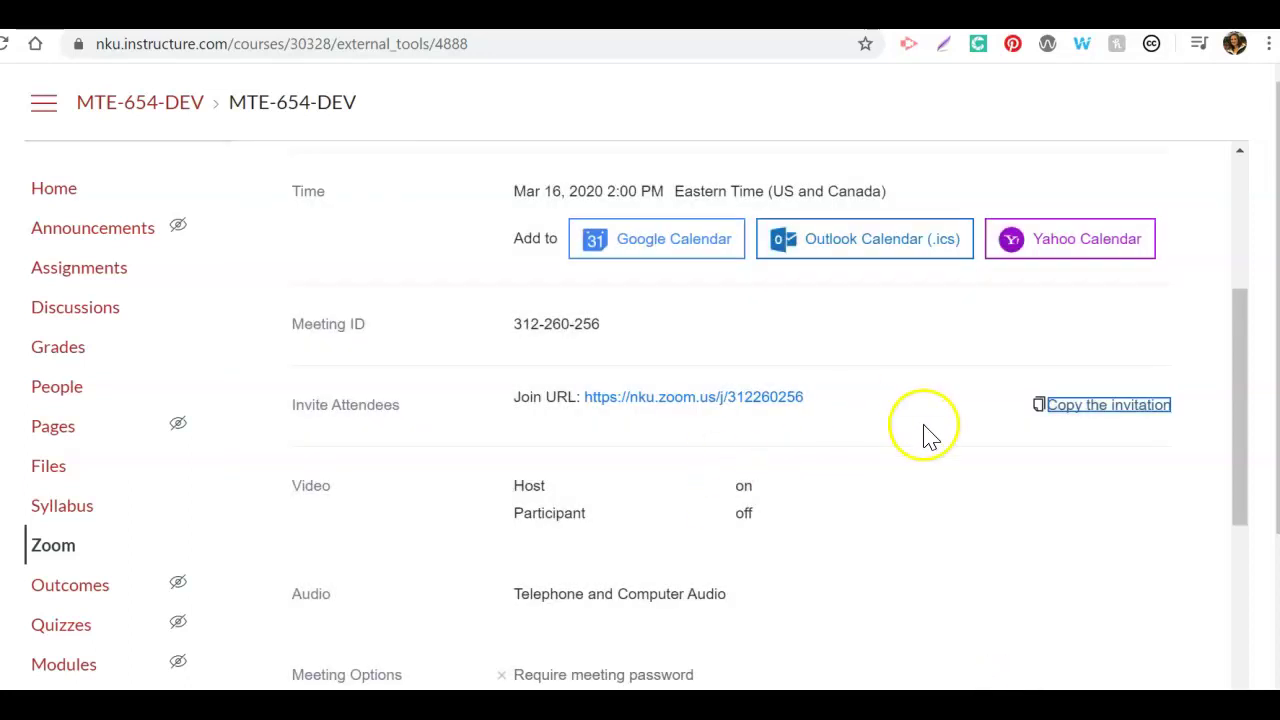
Go back to the upcoming meetings list and reopen the Virtual Office Hours meeting to review its details.
drag(1240, 409, 1229, 331)
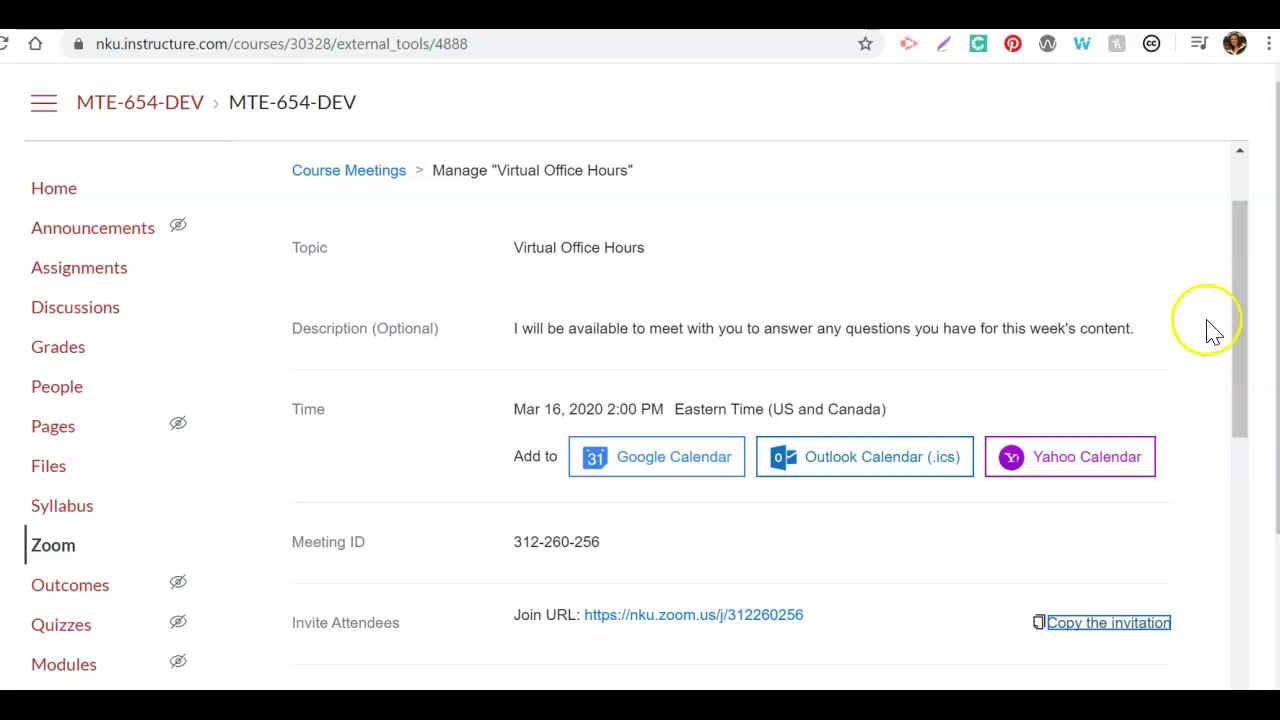
click(68, 553)
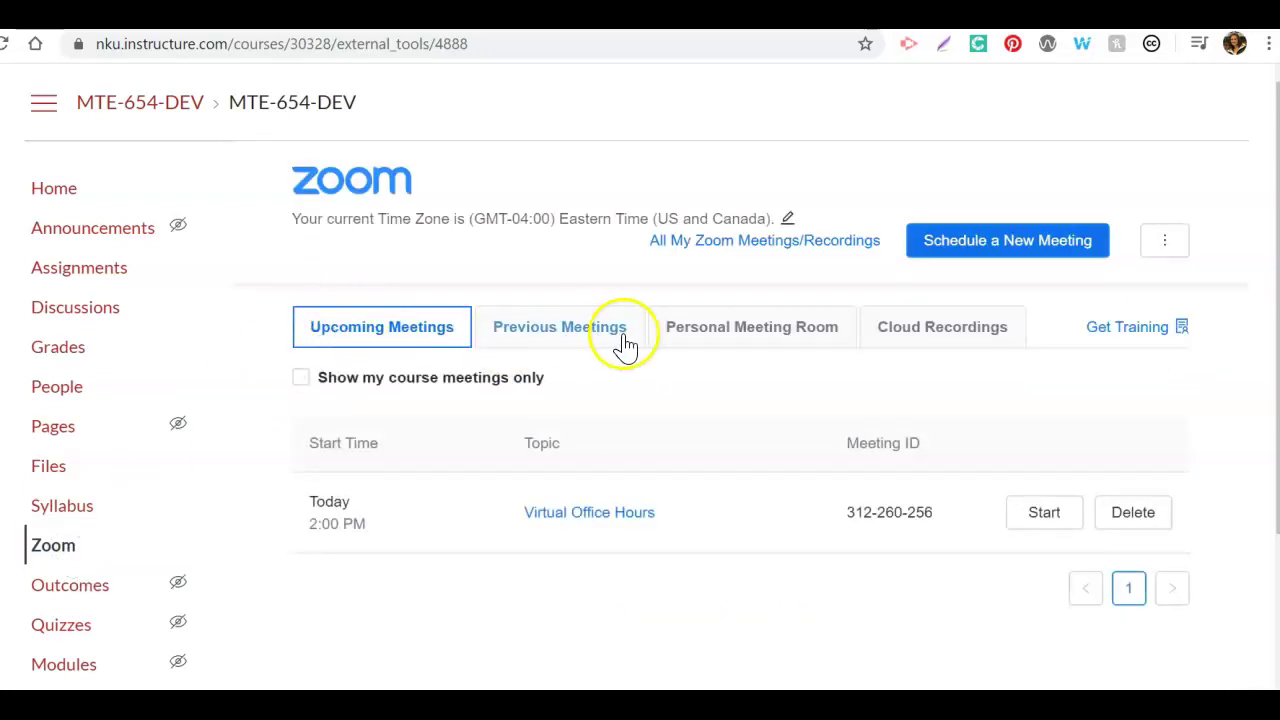
click(996, 368)
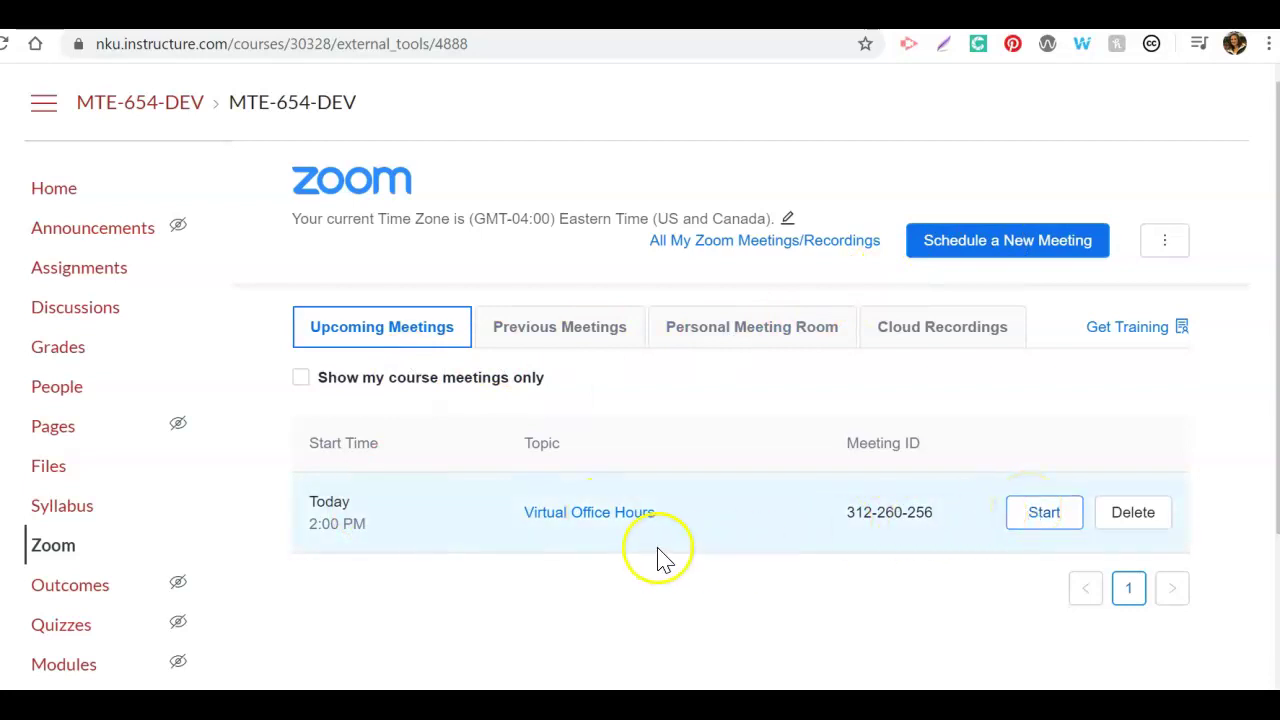
click(604, 528)
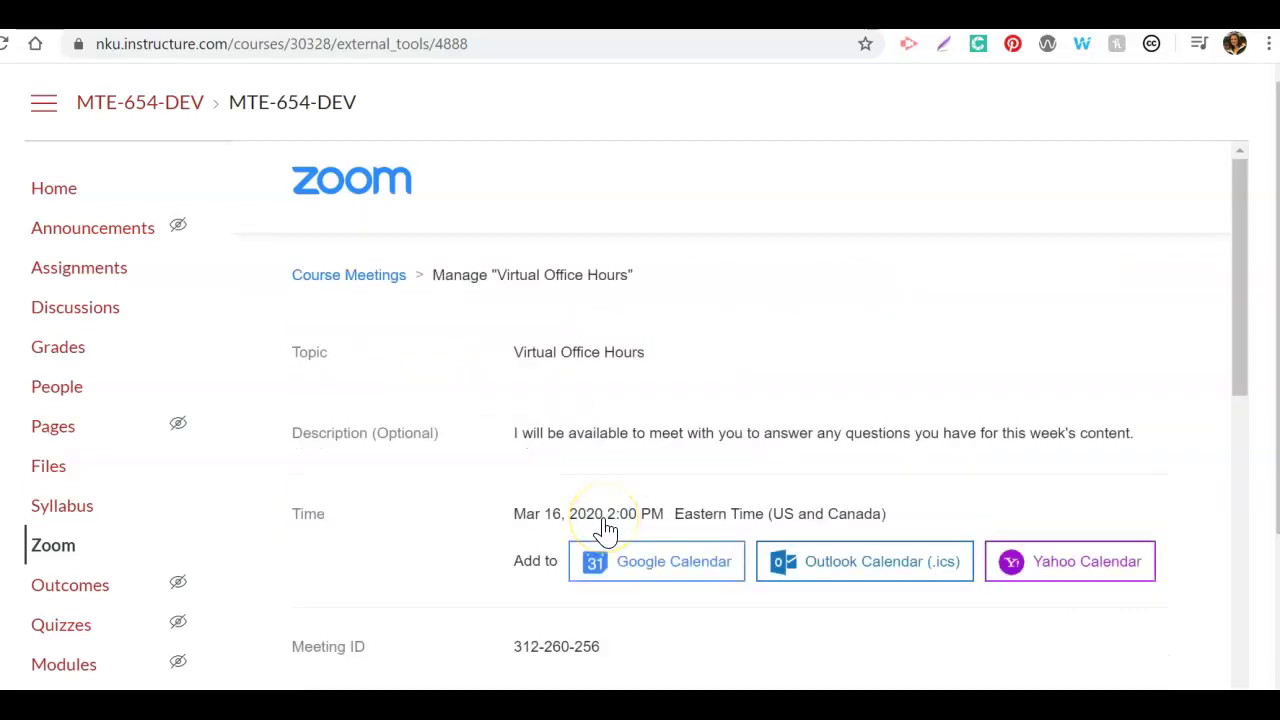
drag(1245, 331, 1240, 424)
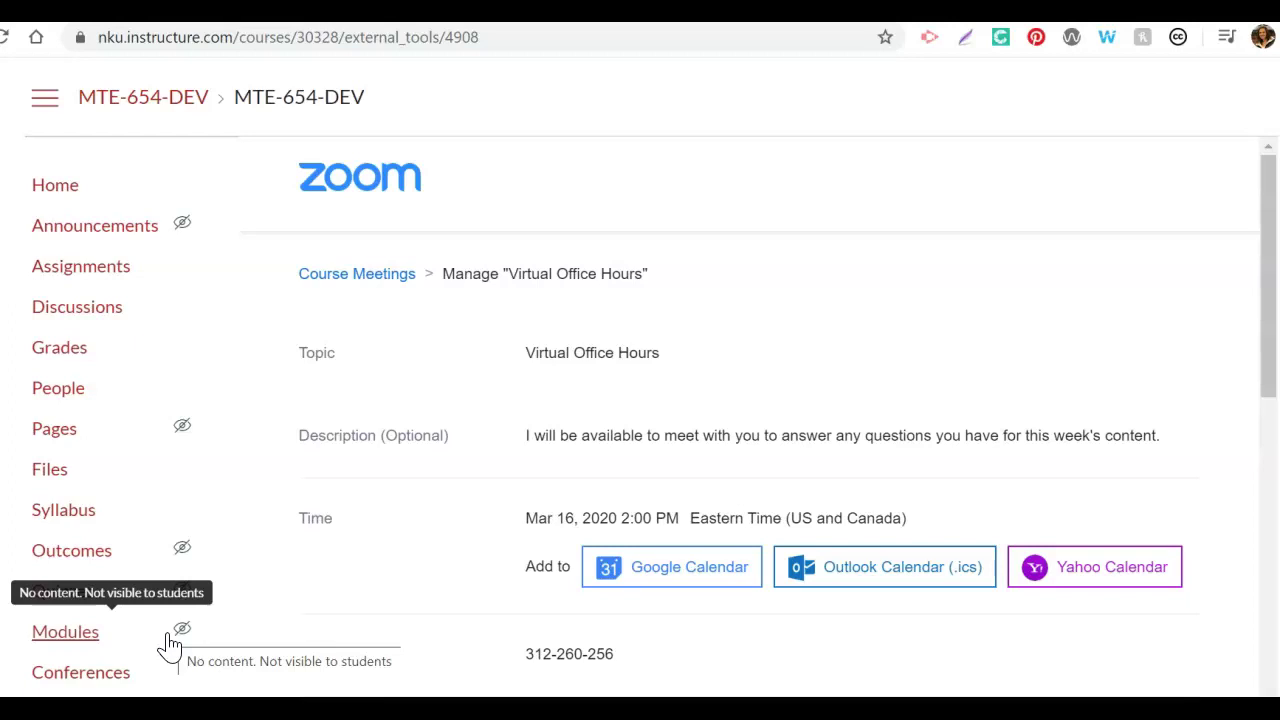
Open the course's Zoom tool in student view and display the cloud recordings.
click(170, 643)
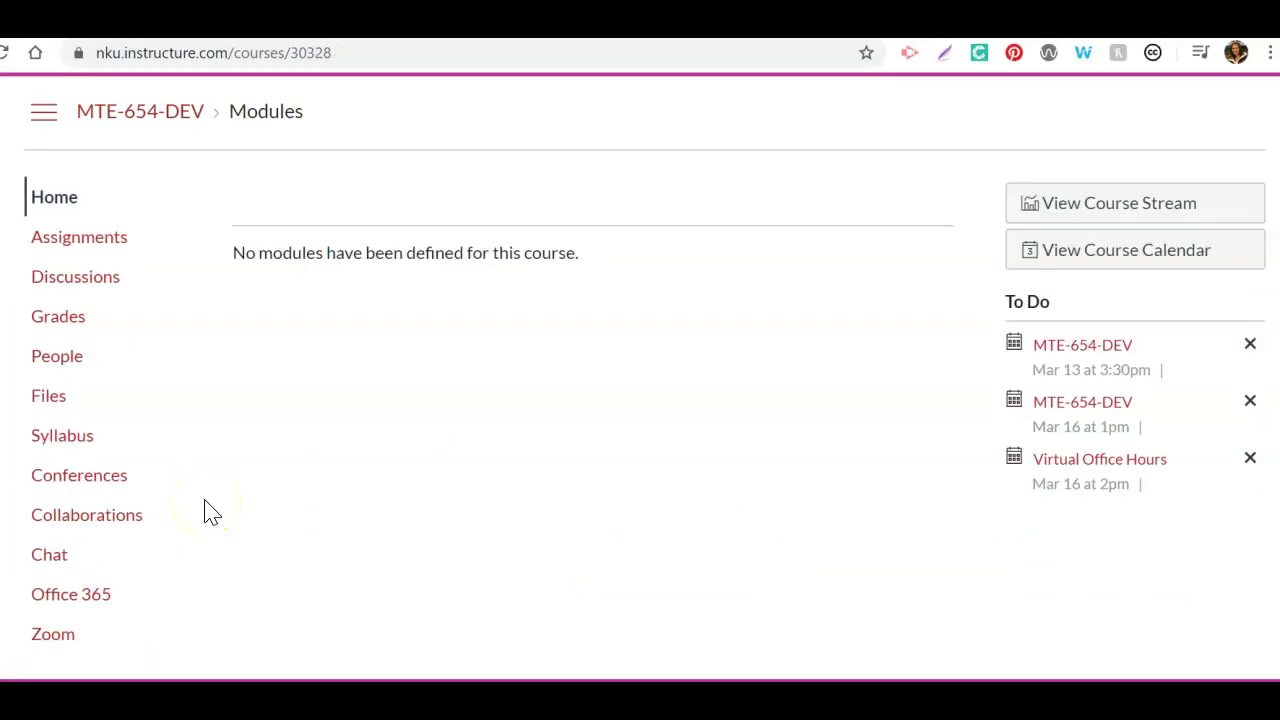
click(57, 648)
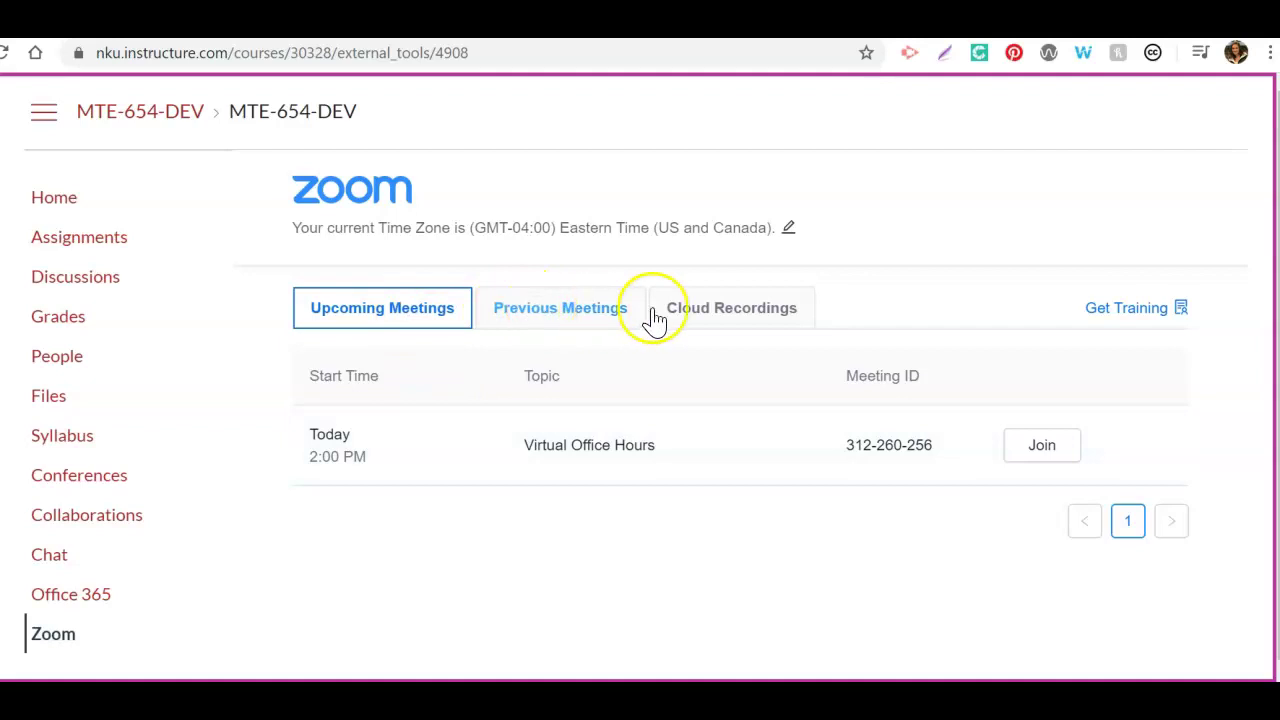
click(767, 318)
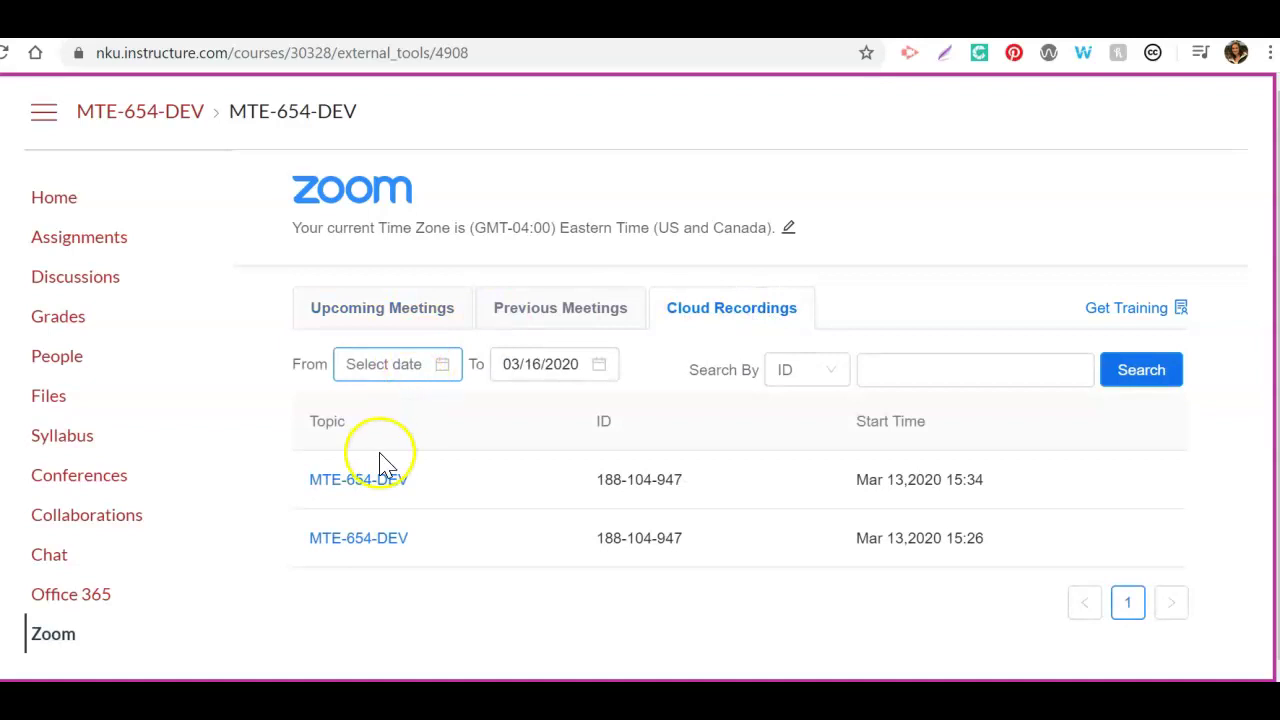
View the details of the Mar 13, 2020 15:34 MTE-654-DEV recording, and return to the student's upcoming meetings list.
click(366, 480)
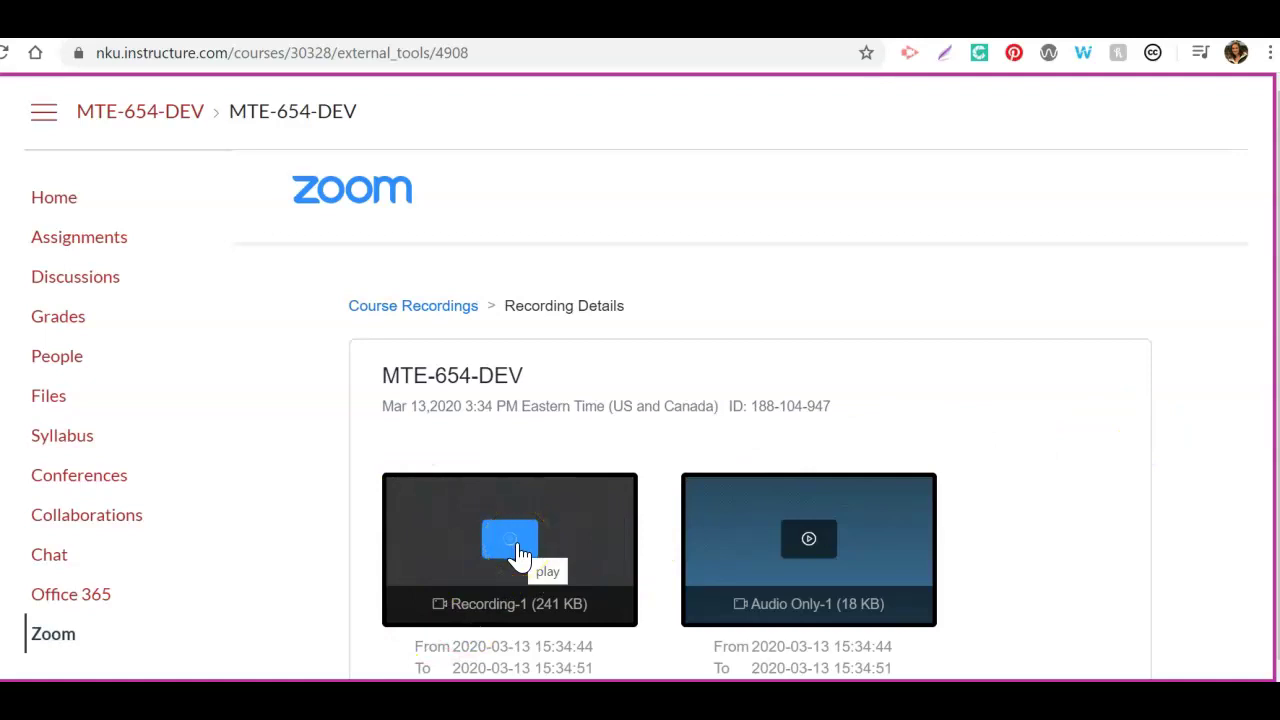
click(55, 634)
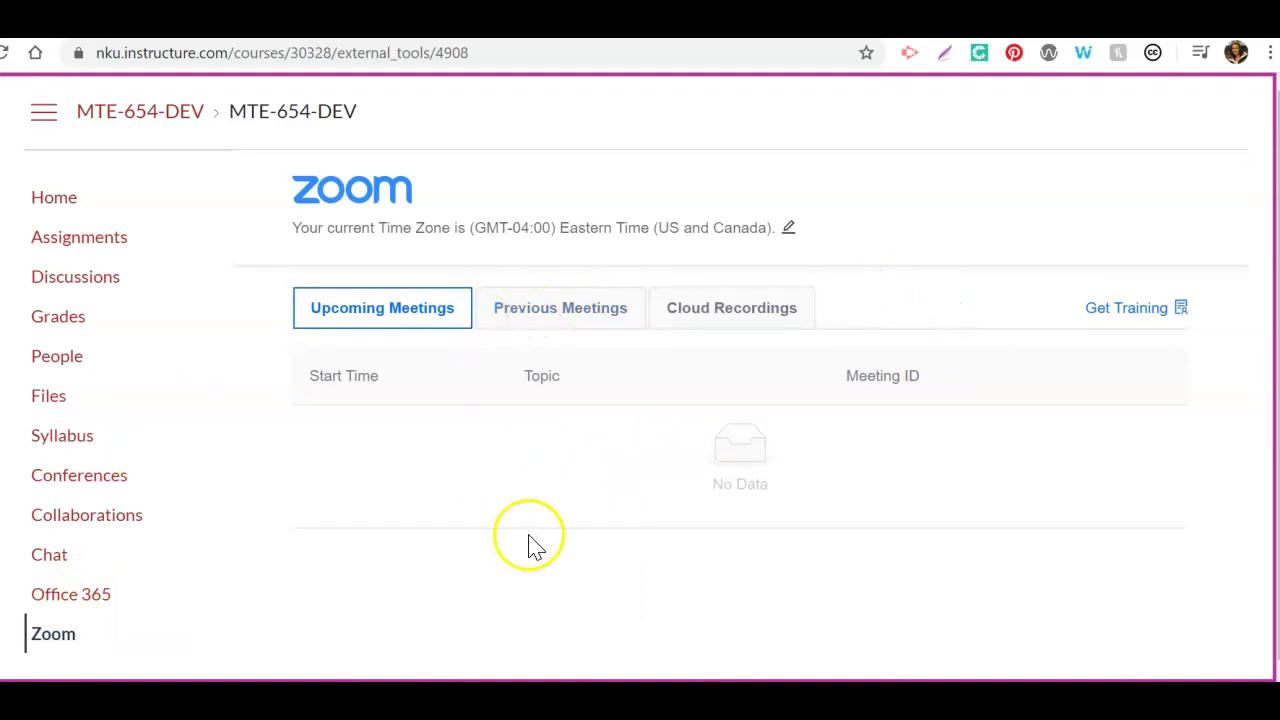
click(88, 638)
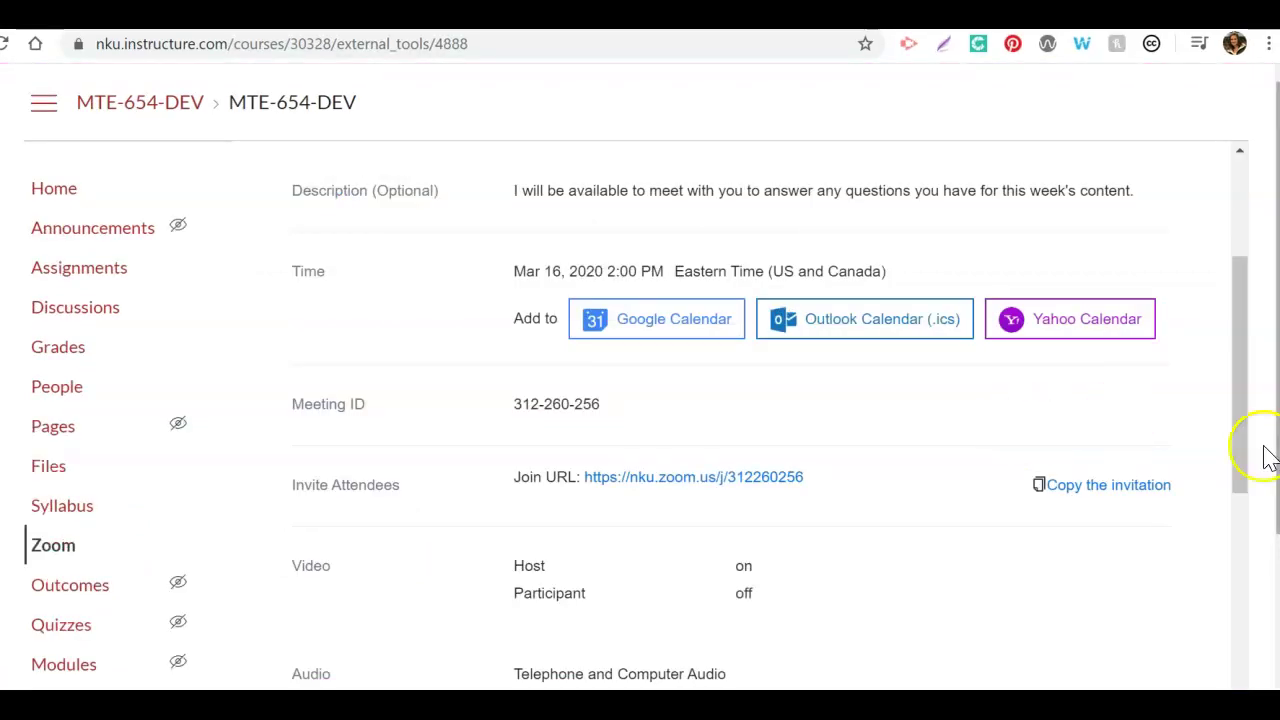
Look over the Virtual Office Hours details in the instructor view and go back to Zoom's main page.
mouse_move(1241, 464)
mouse_down()
mouse_move(1225, 366)
mouse_move(1247, 446)
mouse_up()
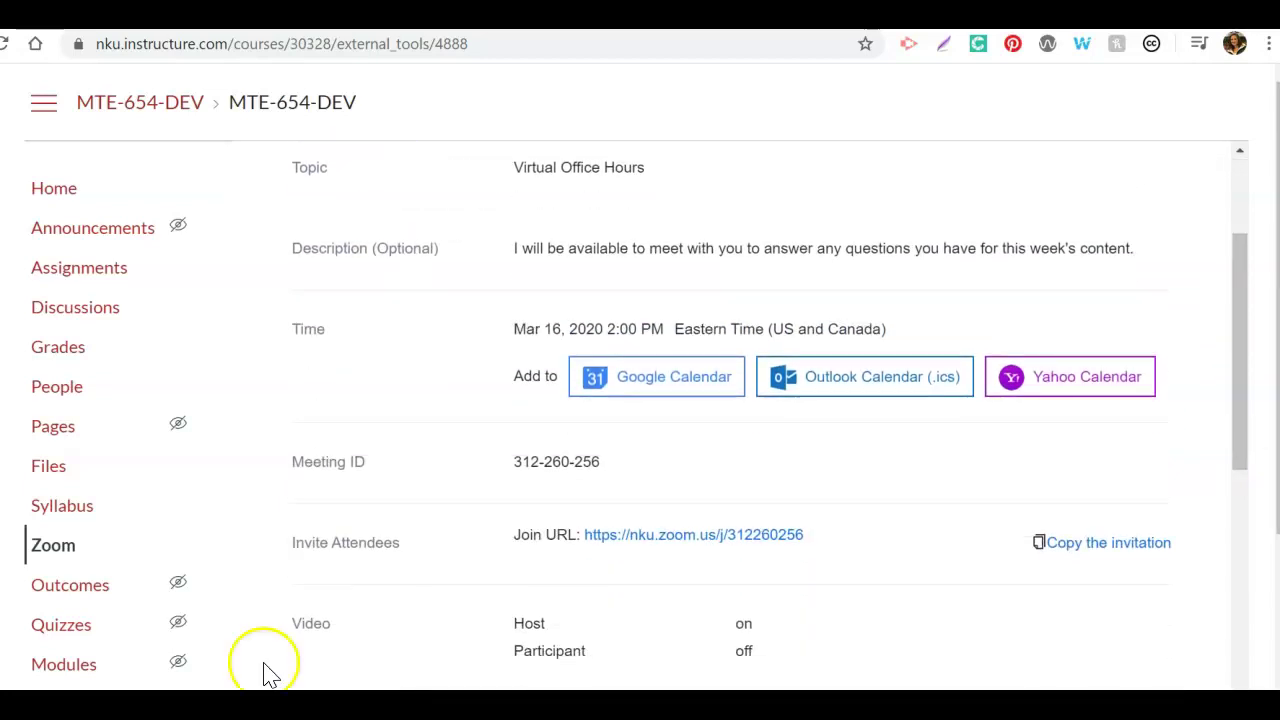
click(55, 548)
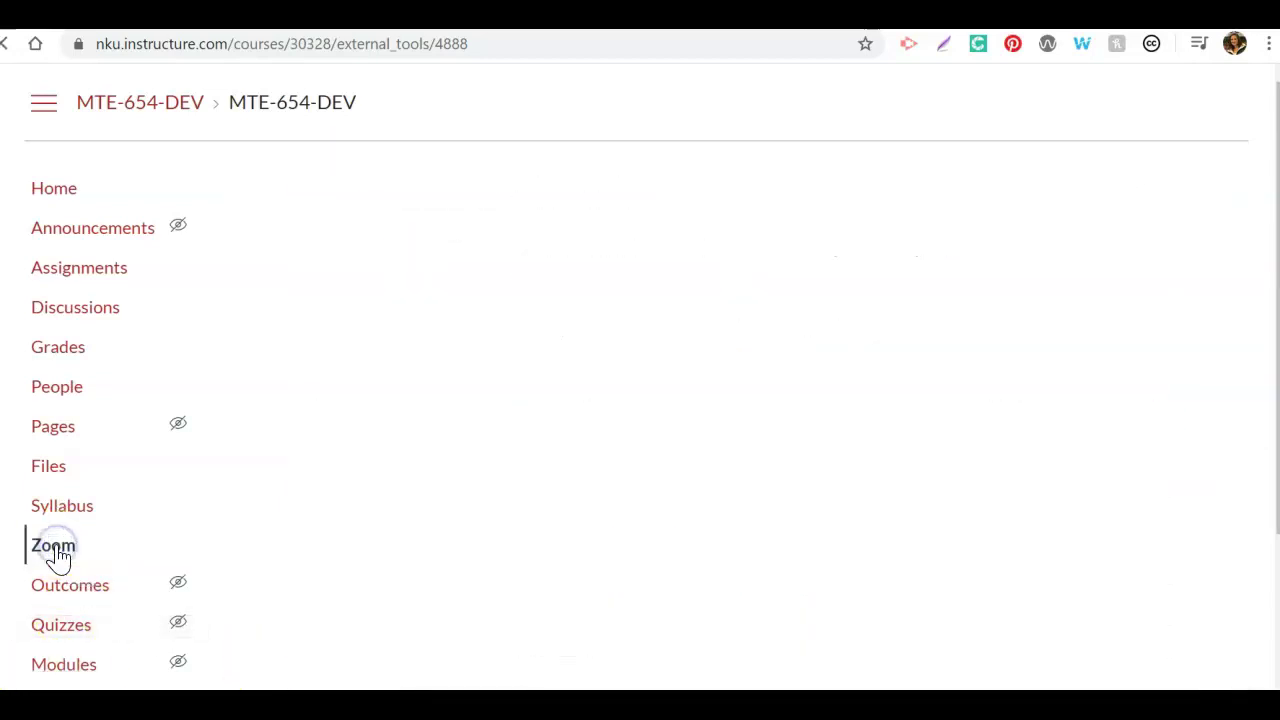